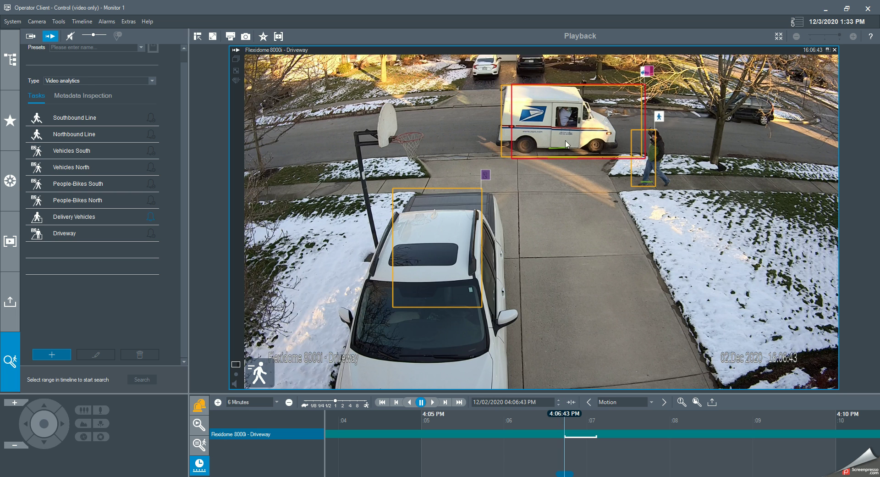
Step: Play the driveway recording backward to just before the mail truck arrives, pause, and select the range 4:06:39 PM to 4:07:09 PM
{"action": "left_click", "coordinate": [410, 403]}
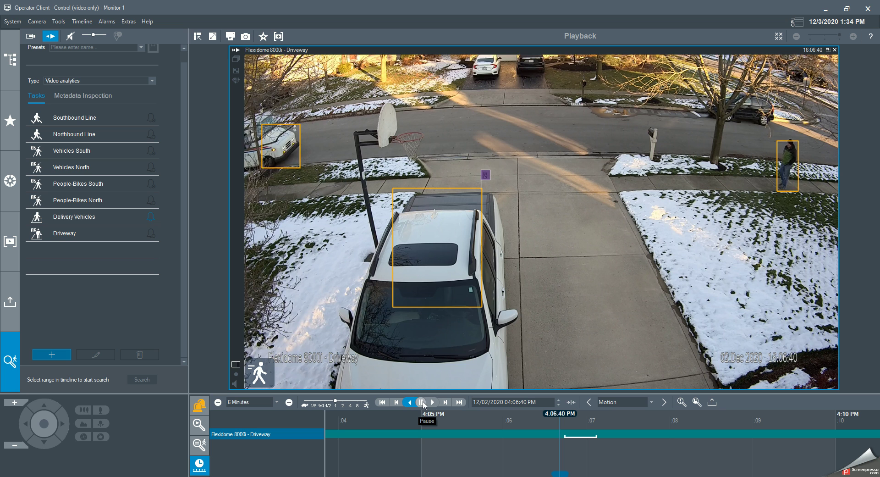
{"action": "left_click", "coordinate": [423, 404]}
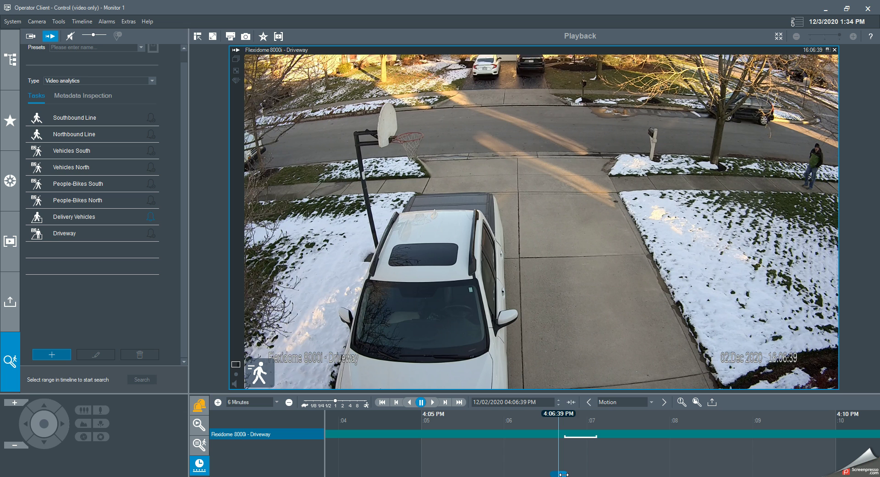
{"action": "left_click_drag", "start_coordinate": [563, 474], "coordinate": [600, 474]}
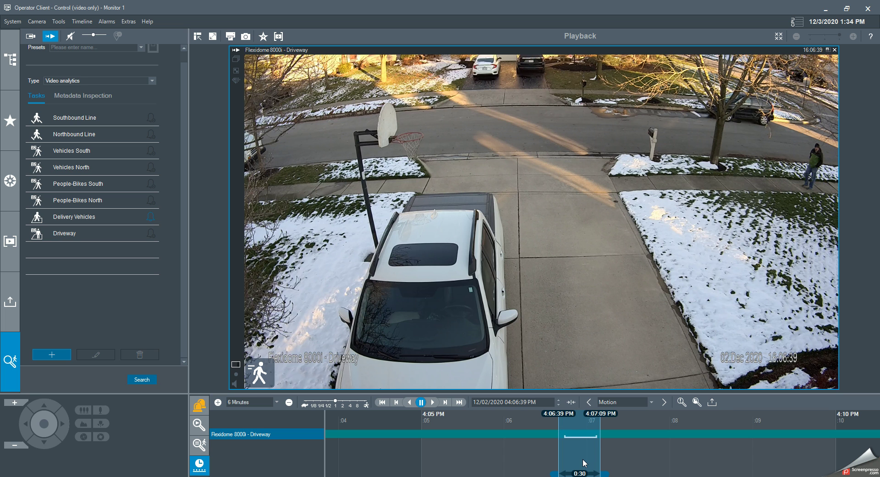
Step: Start a video export of the selected time range and choose D:\Demo\Exports as the disk destination
{"action": "right_click", "coordinate": [576, 431]}
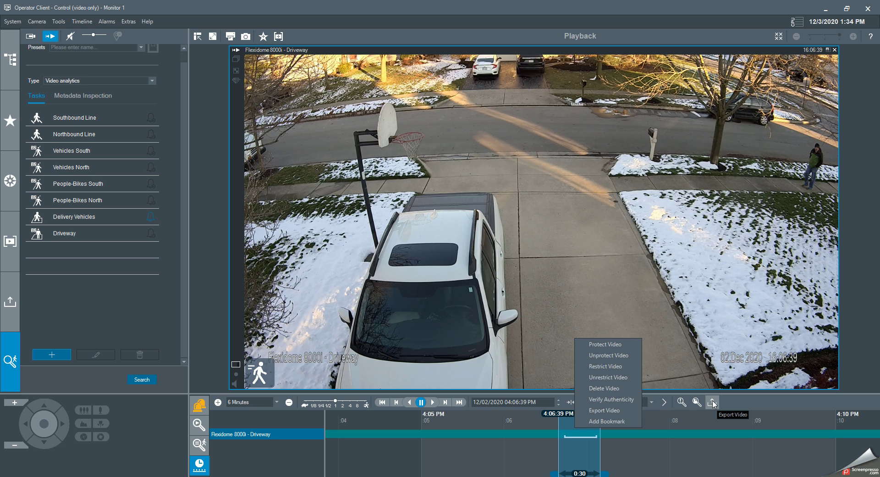
{"action": "left_click", "coordinate": [603, 410]}
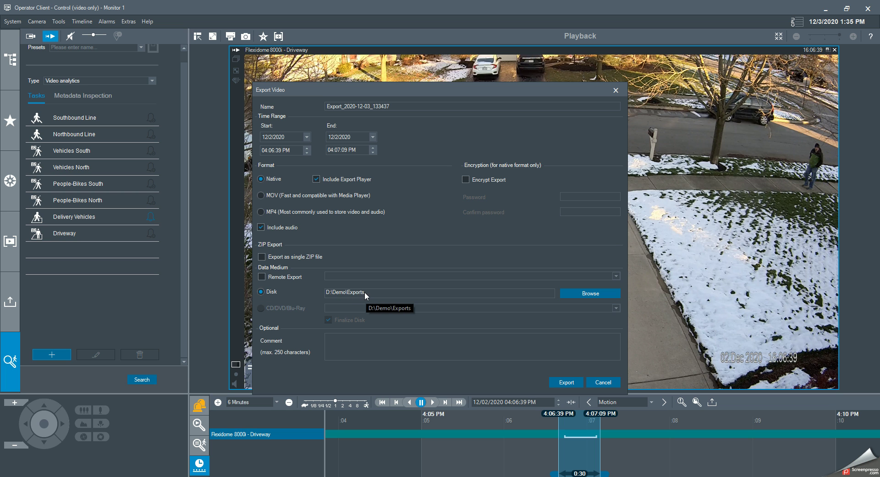
{"action": "left_click", "coordinate": [588, 294]}
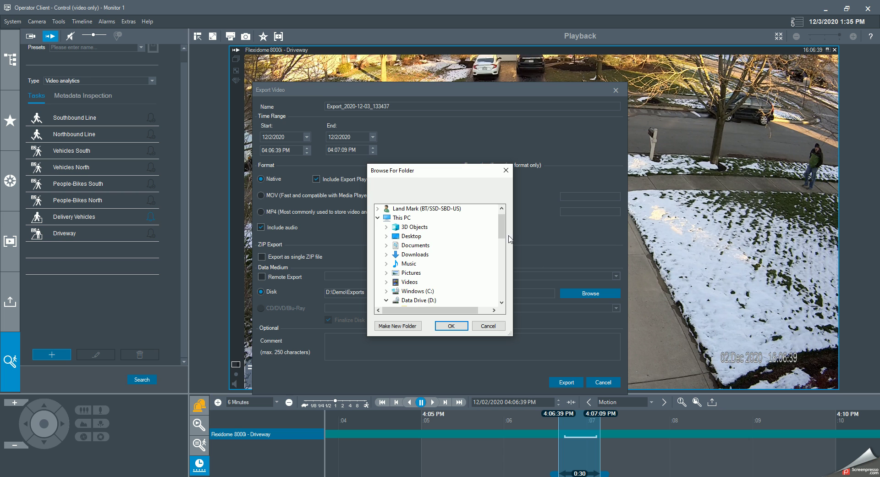
{"action": "left_click_drag", "start_coordinate": [503, 230], "coordinate": [503, 268]}
{"action": "left_click", "coordinate": [414, 256]}
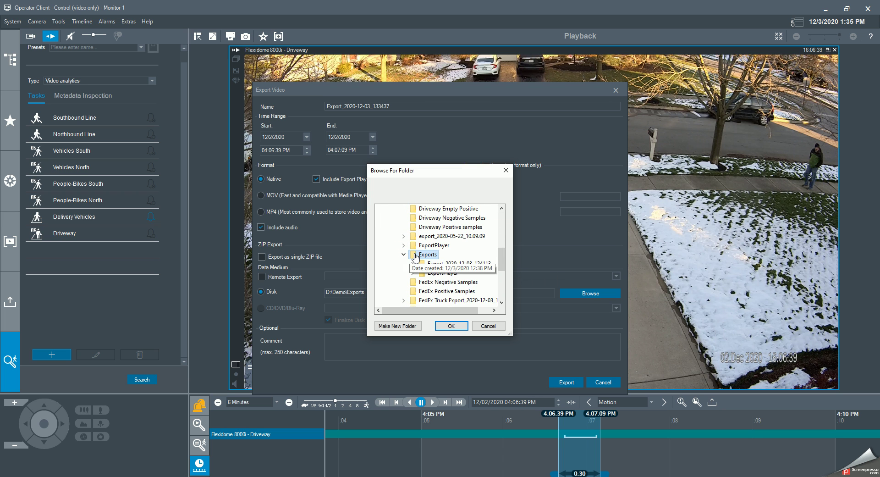
{"action": "left_click", "coordinate": [458, 327]}
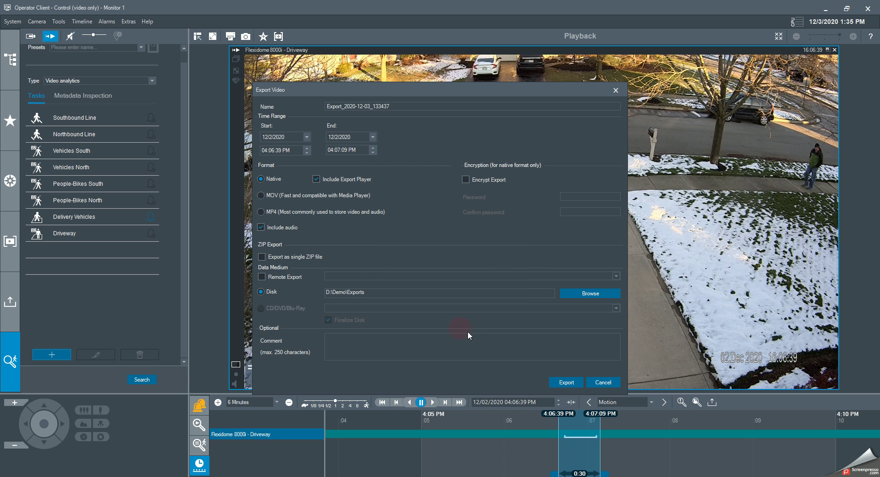
Step: Add "Mail Delievery" in front of the export name, run the export and close the finished export window
{"action": "left_click", "coordinate": [328, 106]}
{"action": "type", "text": "Mail Delievery"}
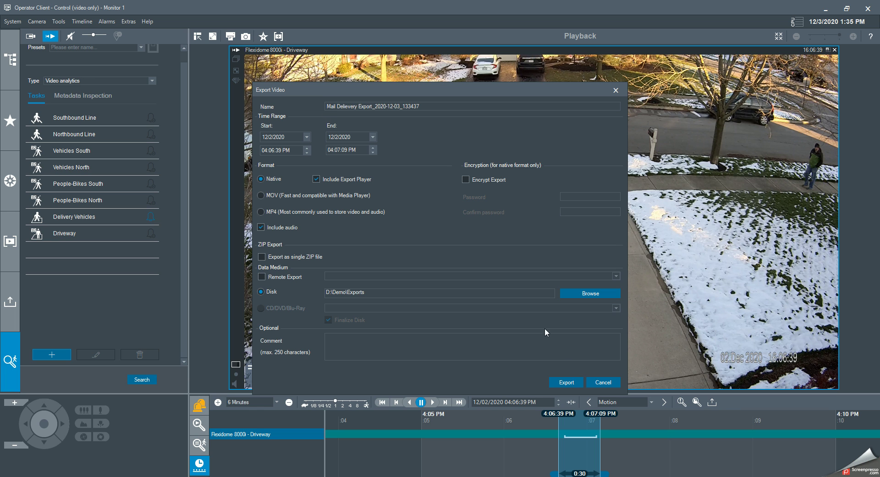
{"action": "left_click", "coordinate": [566, 382]}
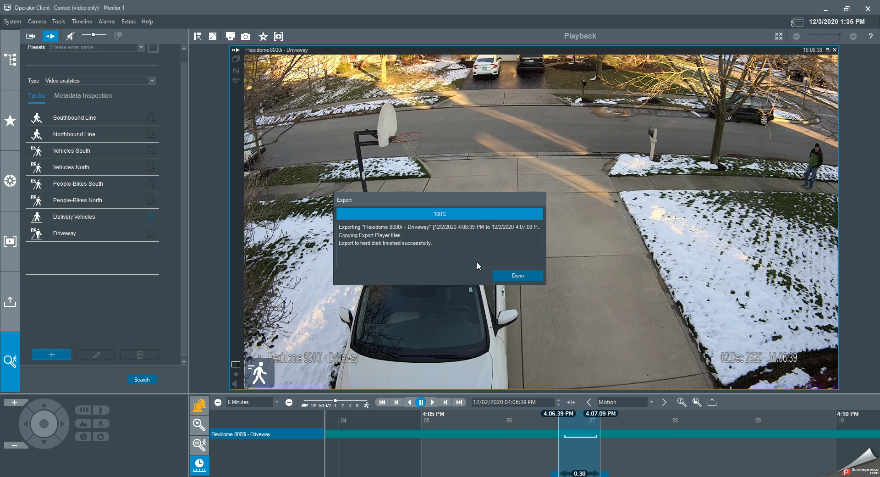
{"action": "left_click", "coordinate": [523, 277]}
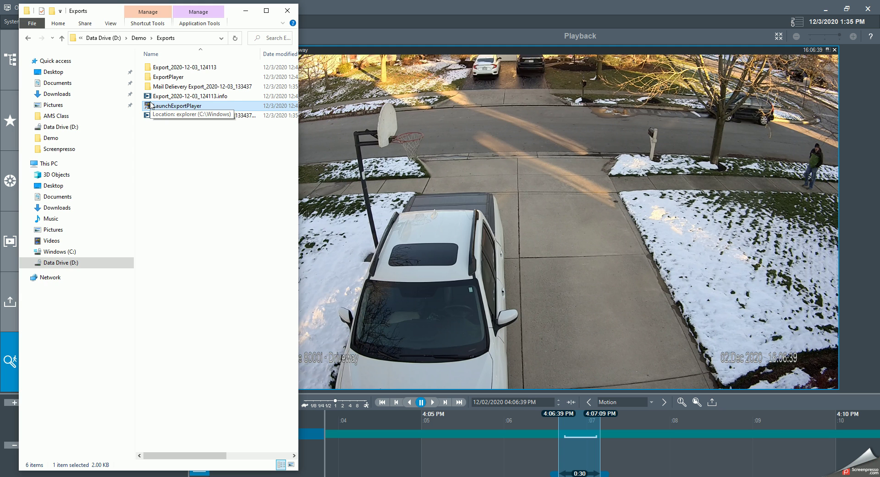
Step: In File Explorer, open the Exports folder under Demo on Data Drive (D:) and launch the export player from it
{"action": "left_click", "coordinate": [30, 263]}
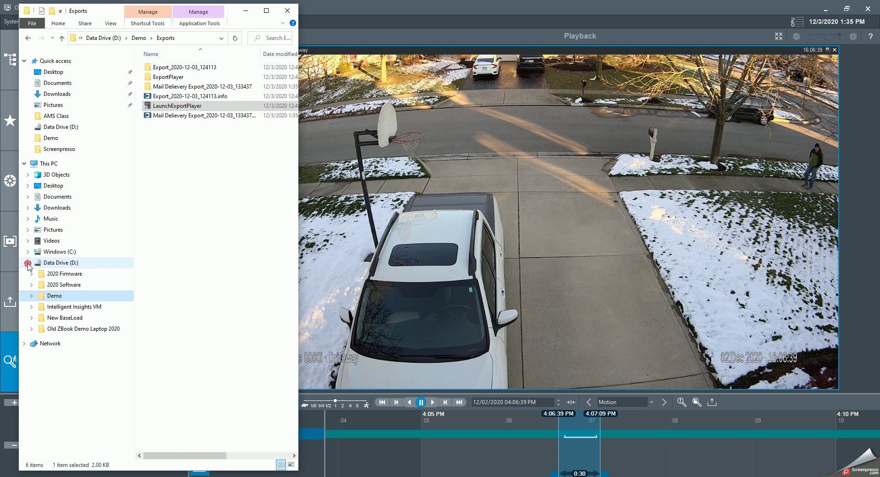
{"action": "left_click", "coordinate": [45, 296]}
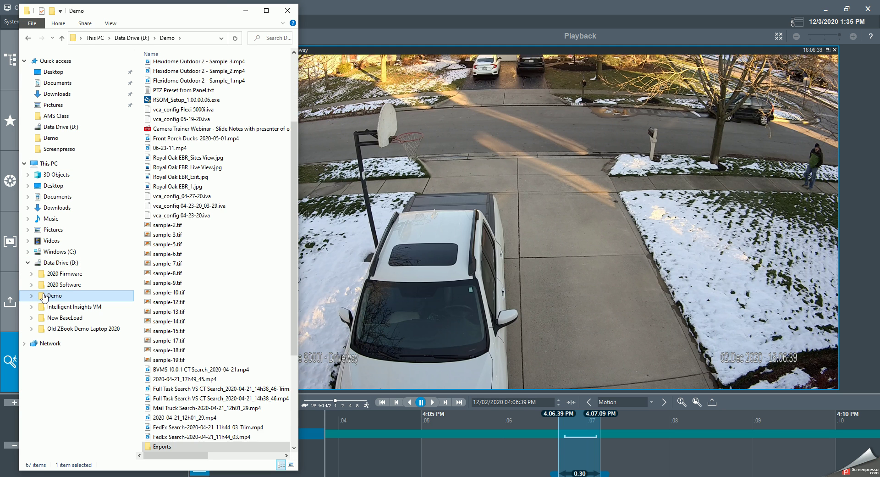
{"action": "scroll", "coordinate": [210, 275], "scroll_direction": "down", "scroll_amount": 5}
{"action": "double_click", "coordinate": [156, 302]}
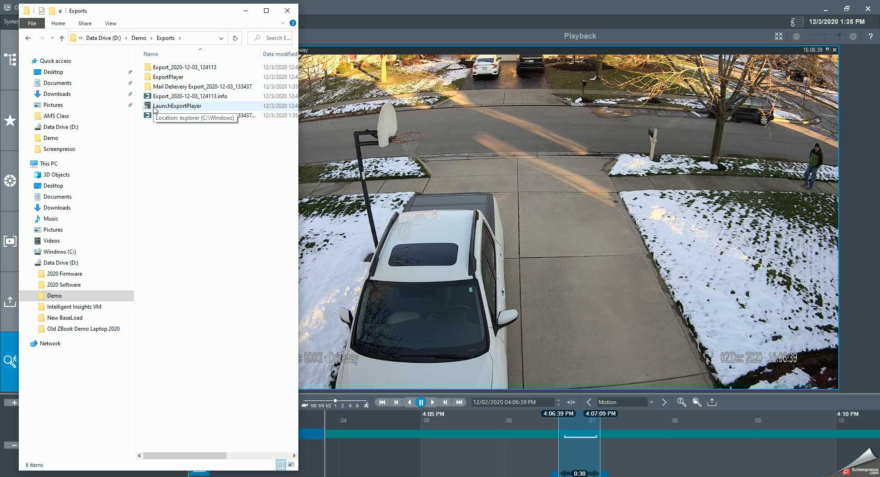
{"action": "double_click", "coordinate": [155, 109]}
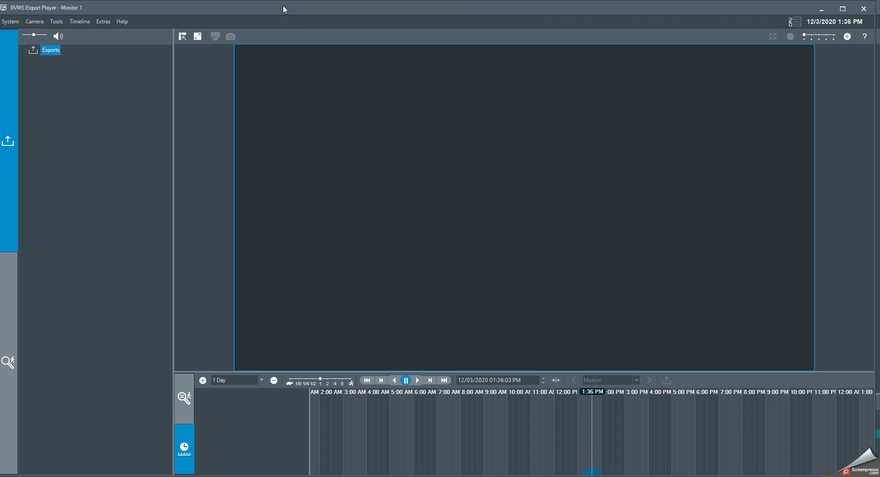
Step: Load Mail Delievery Export_2020-12-03_133437.info into the export player and show its Flexidome 8000i - Driveway camera in the image pane
{"action": "right_click", "coordinate": [50, 54]}
{"action": "left_click", "coordinate": [76, 60]}
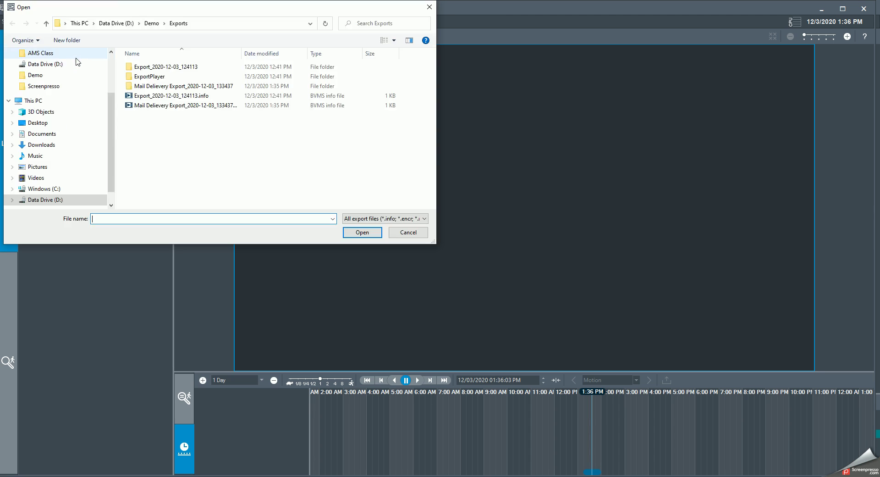
{"action": "left_click", "coordinate": [132, 106]}
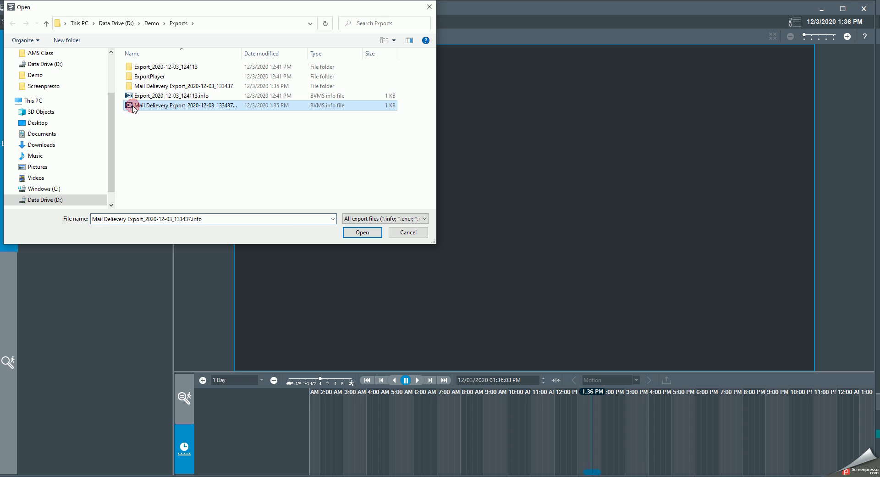
{"action": "left_click", "coordinate": [362, 232]}
{"action": "left_click_drag", "start_coordinate": [64, 72], "coordinate": [374, 98]}
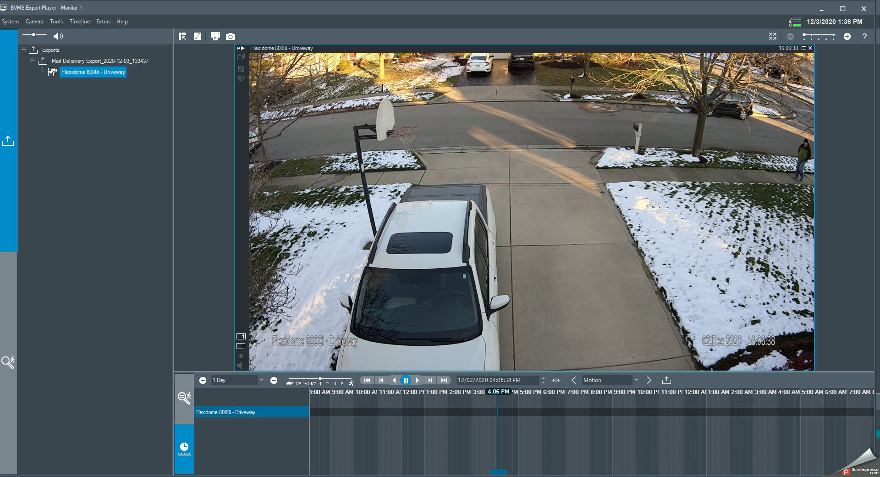
Step: Narrow the timeline to a 53-minute span around the exported recording
{"action": "scroll", "coordinate": [518, 401], "scroll_direction": "up", "scroll_amount": 3}
{"action": "scroll", "coordinate": [517, 401], "scroll_direction": "up", "scroll_amount": 3}
{"action": "scroll", "coordinate": [560, 394], "scroll_direction": "up", "scroll_amount": 3}
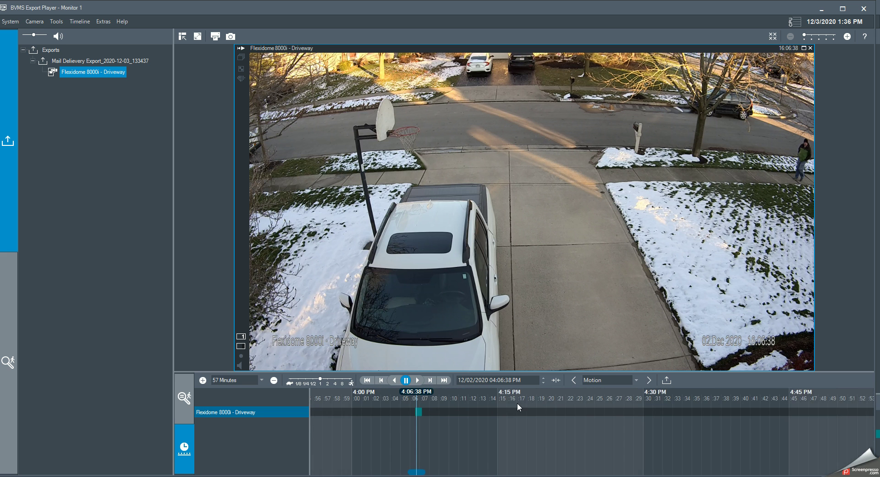
{"action": "left_click_drag", "start_coordinate": [517, 403], "coordinate": [605, 387]}
{"action": "scroll", "coordinate": [578, 397], "scroll_direction": "up", "scroll_amount": 1}
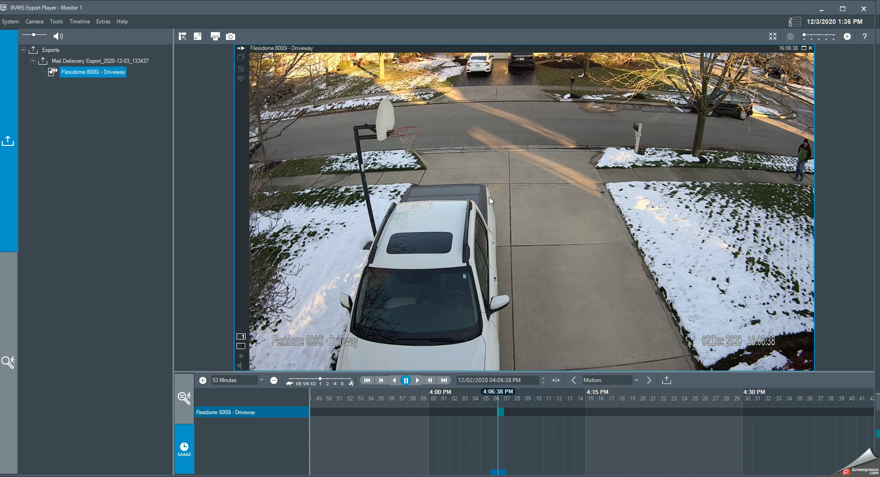
Step: Enable content analysis on the Driveway image pane and play the exported clip forward
{"action": "right_click", "coordinate": [551, 181]}
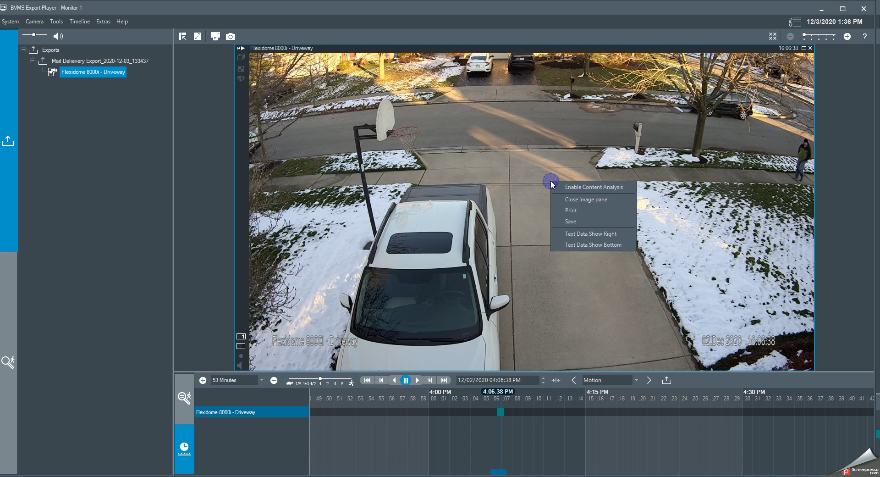
{"action": "left_click", "coordinate": [599, 187]}
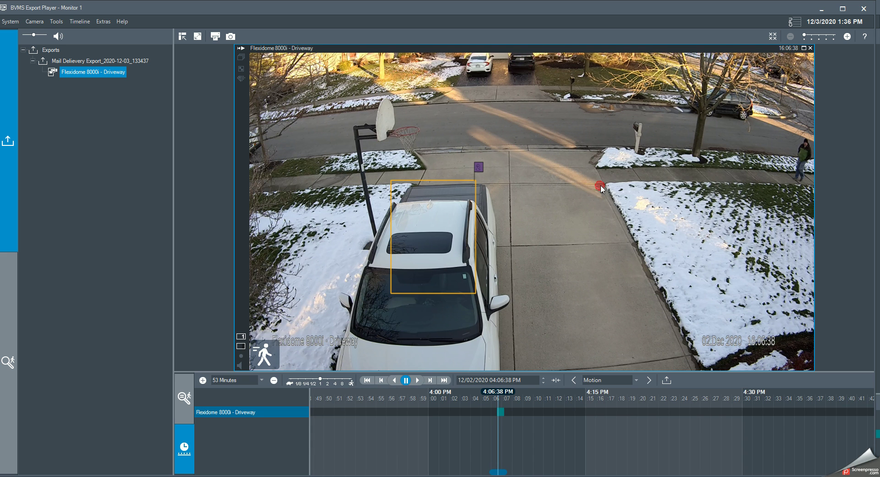
{"action": "right_click", "coordinate": [552, 172]}
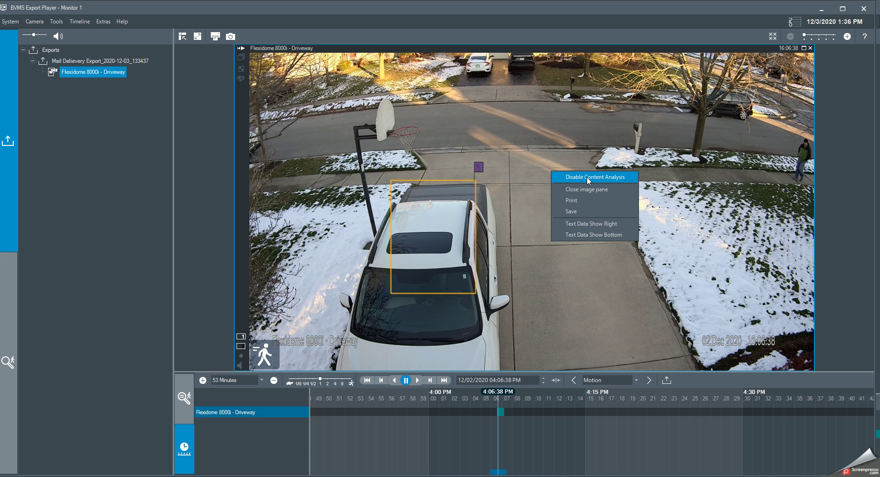
{"action": "left_click", "coordinate": [539, 327]}
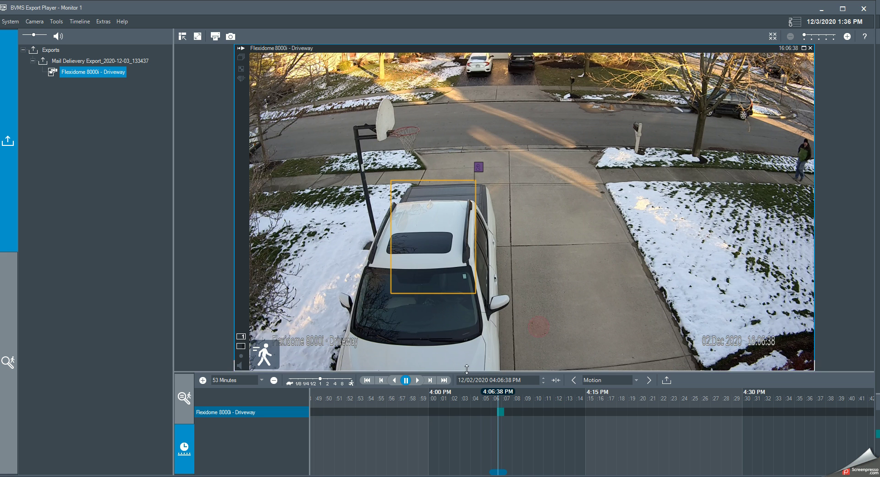
{"action": "left_click", "coordinate": [417, 380]}
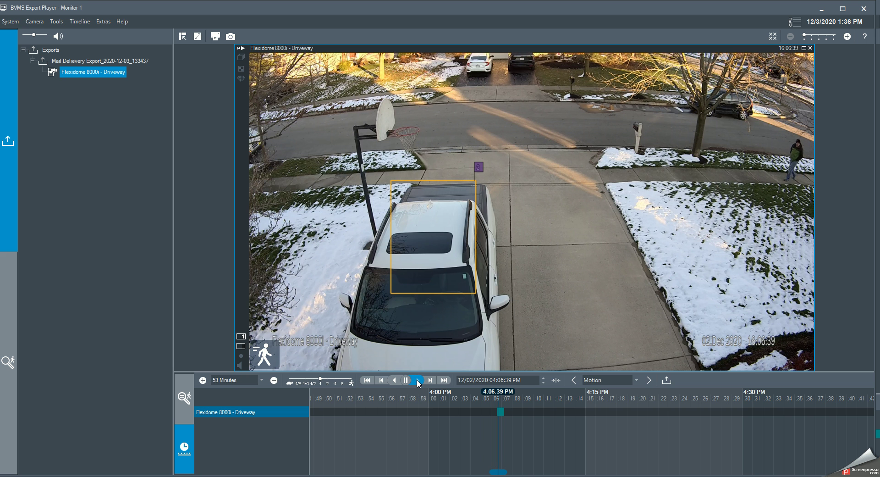